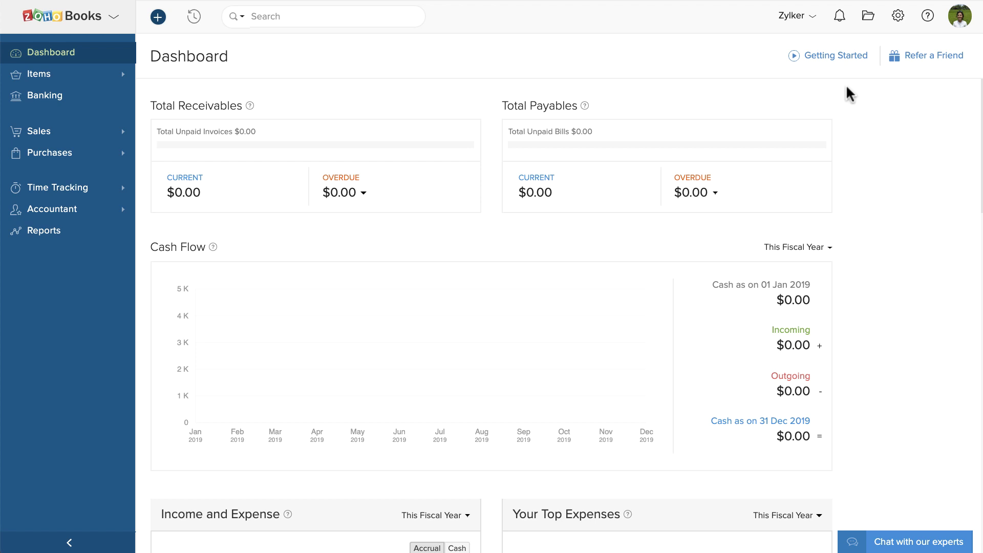
Enable the Sales Orders module in General preferences and save the change
click(898, 17)
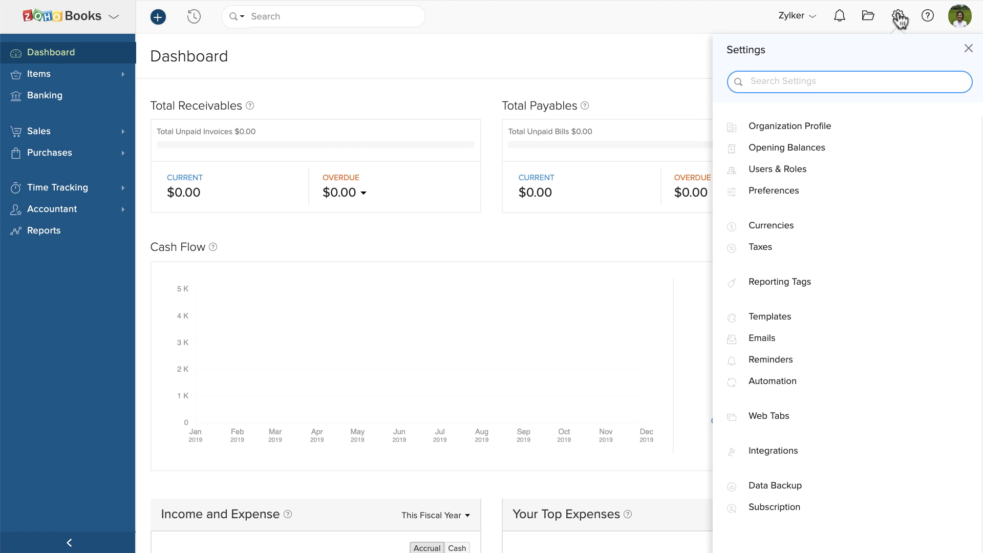
click(883, 191)
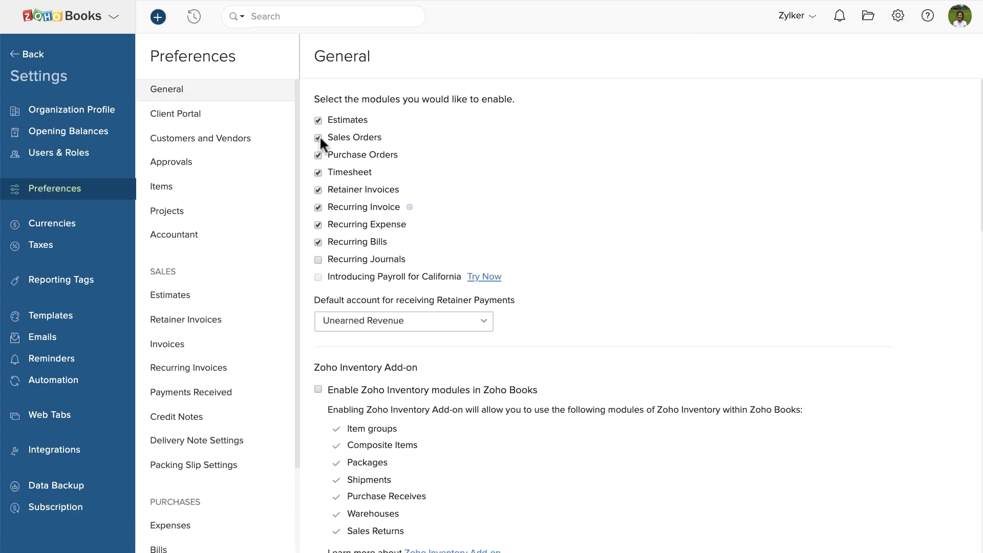
scroll(320, 135, down, 10)
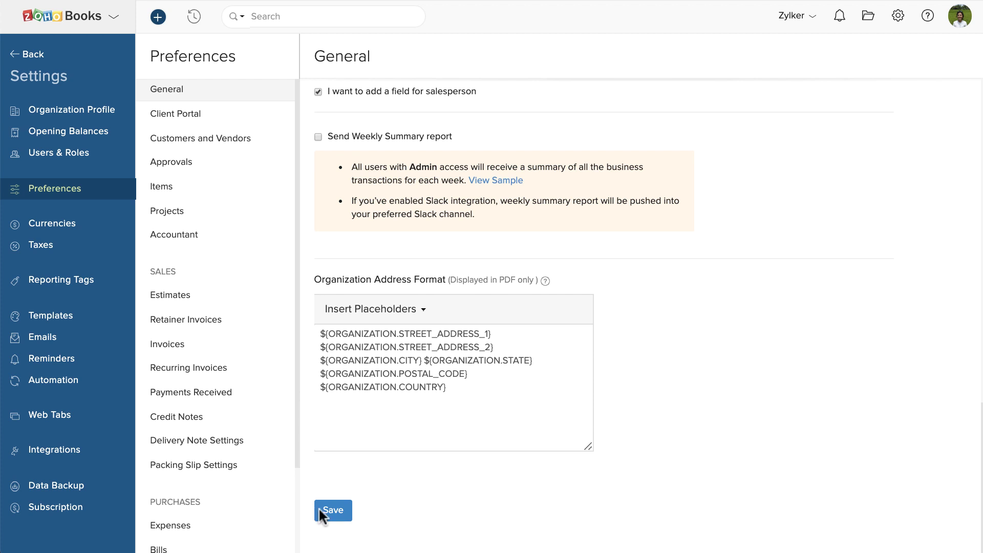
click(321, 510)
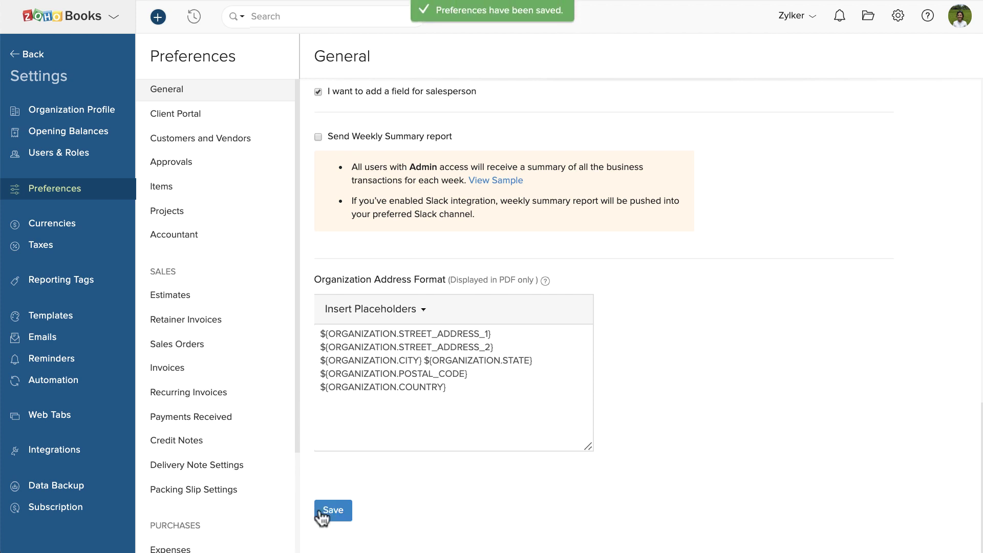
Return to the dashboard and open the empty Sales Orders list from the Sales menu
click(27, 55)
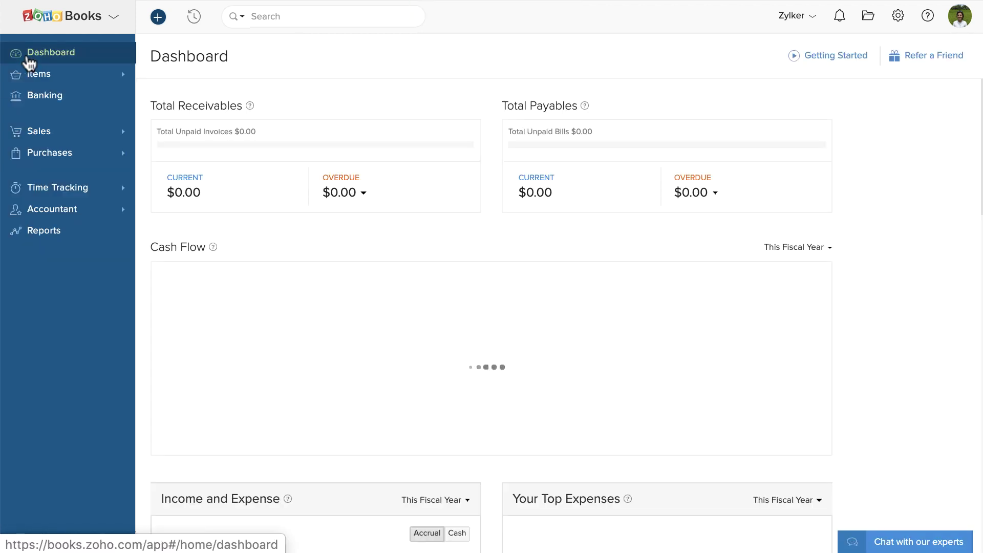
click(49, 138)
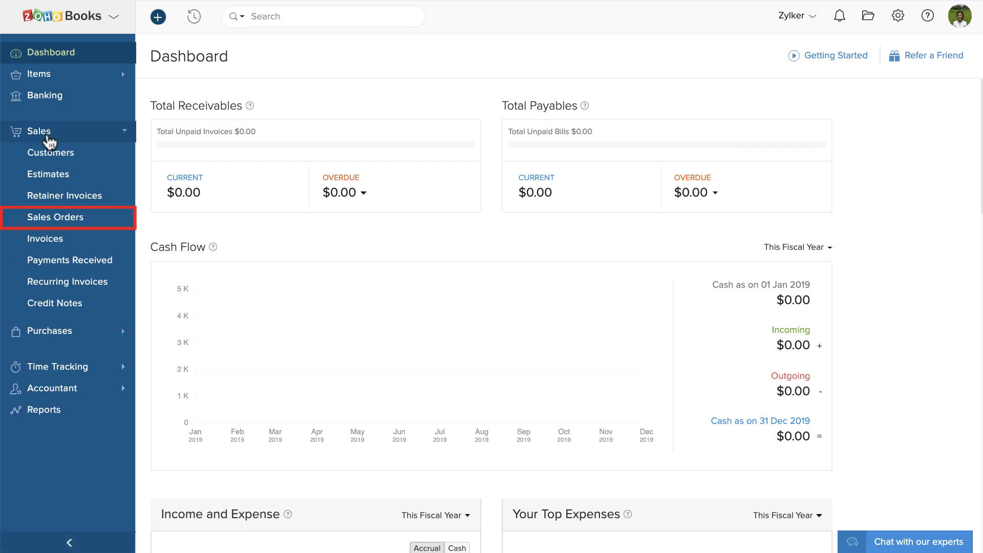
click(69, 217)
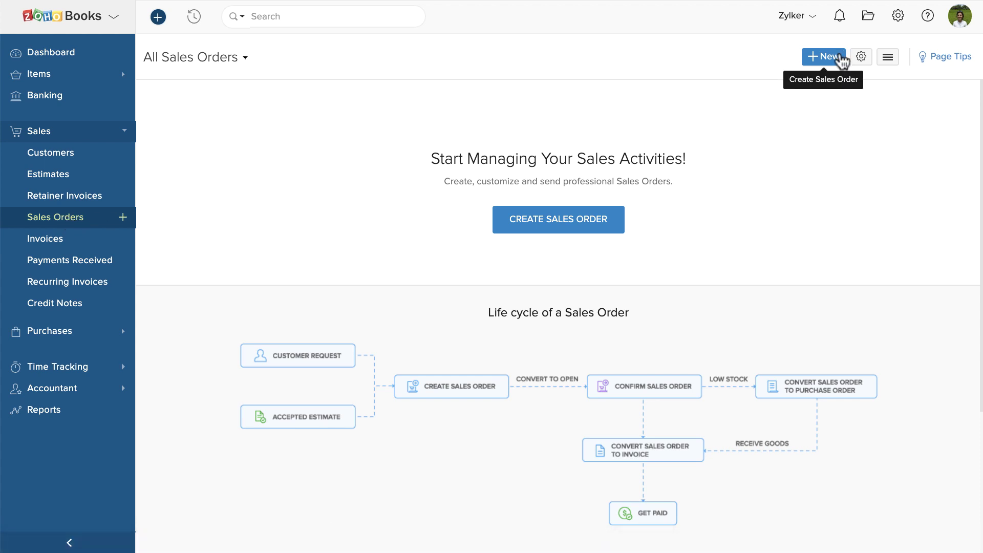
Create new sales order SO-00001 with Zillum Corporation selected as the customer
click(840, 56)
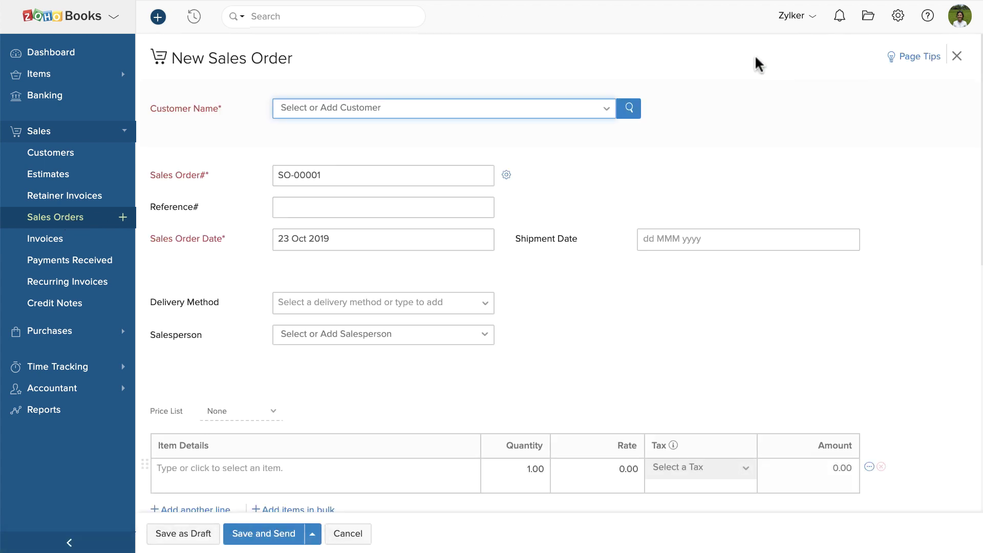
click(607, 111)
click(588, 162)
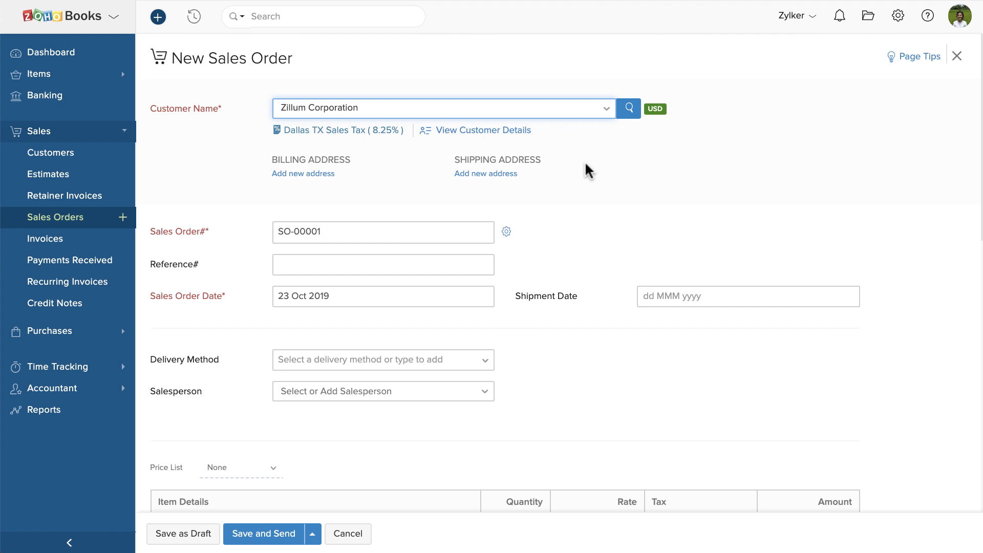
click(507, 232)
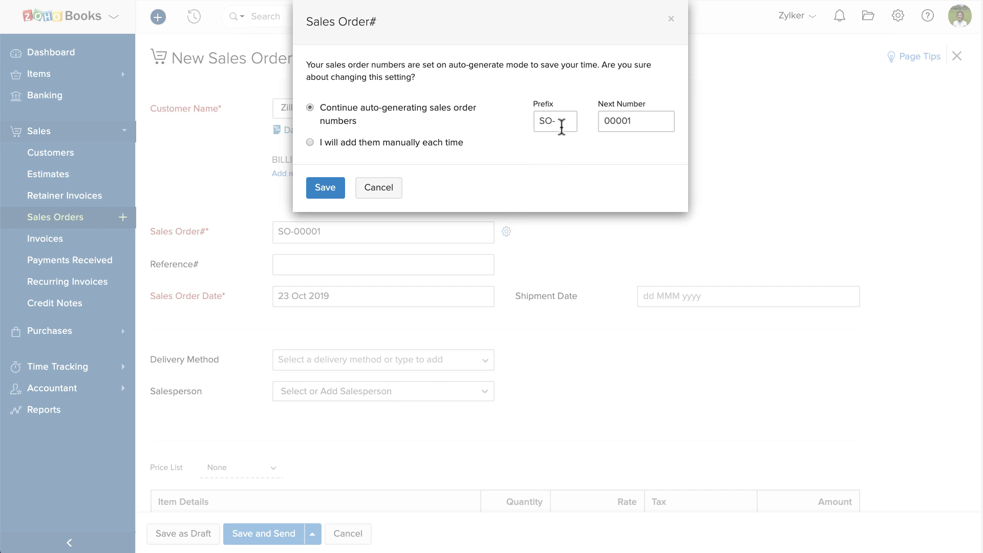
click(562, 125)
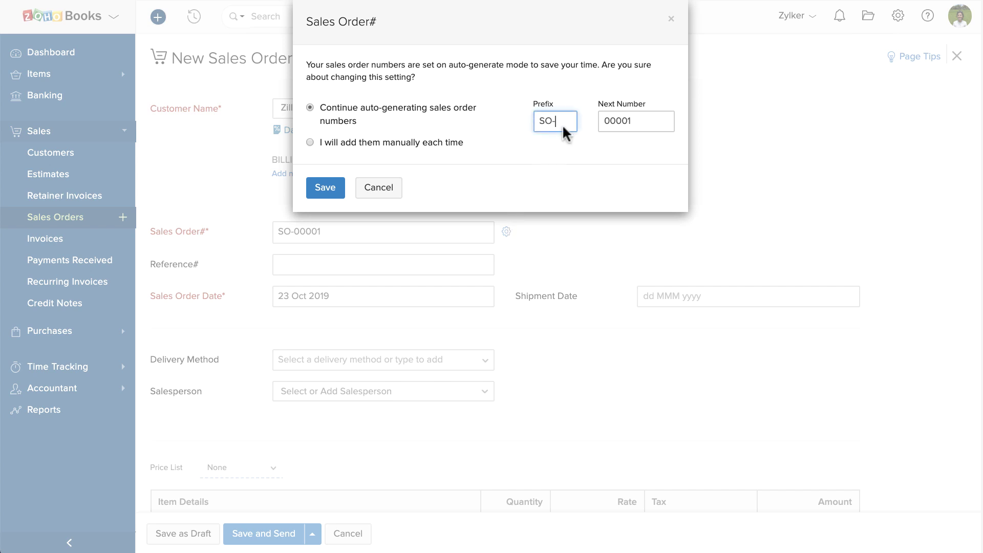
click(647, 120)
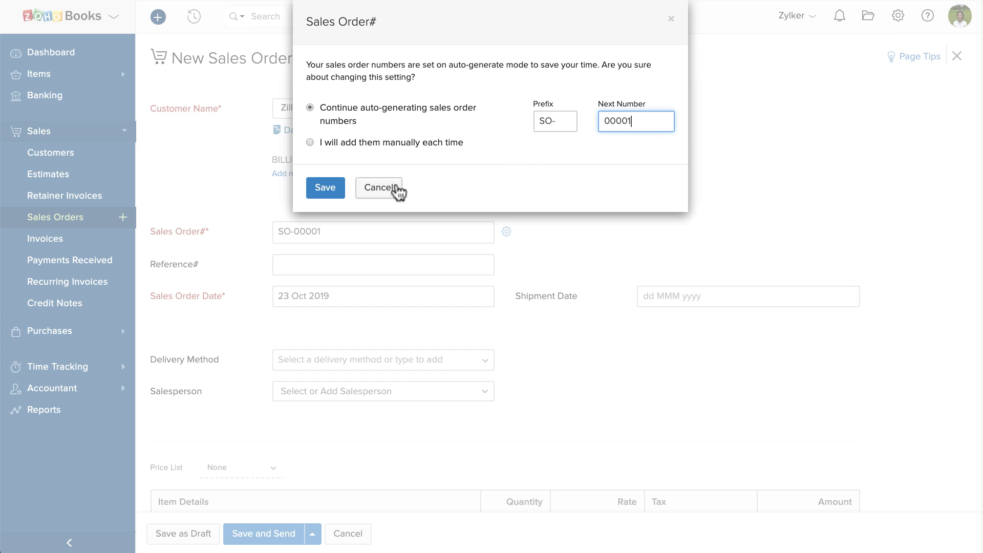
click(396, 192)
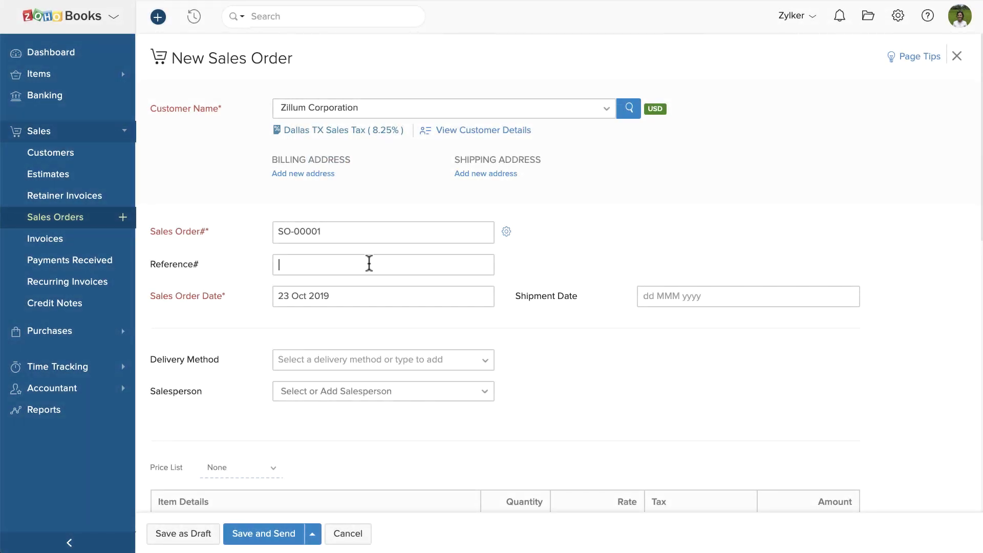
Enter reference ZC-001, keep order date 23 Oct 2019, and set shipment date 31 Oct 2019
click(368, 263)
text(ZC)
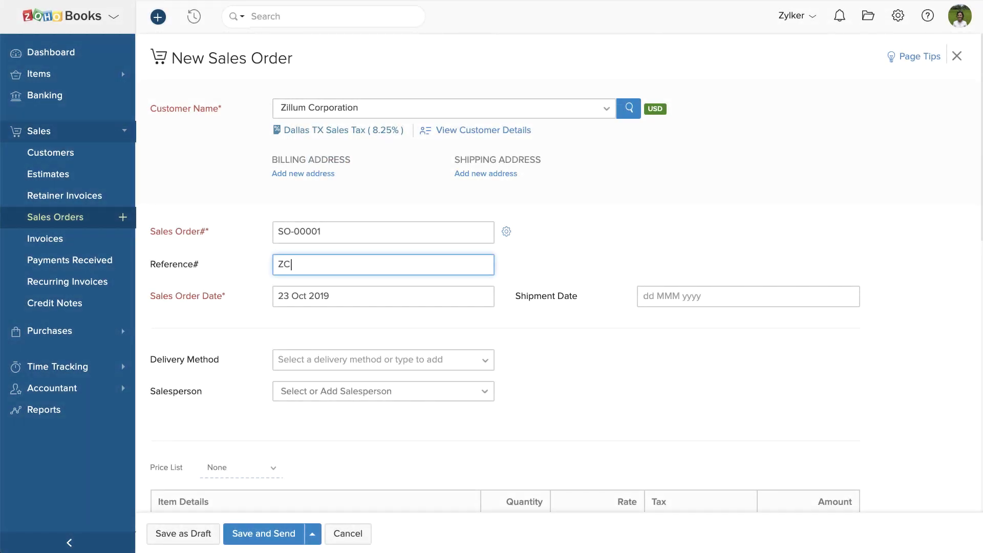
text(-001)
click(369, 301)
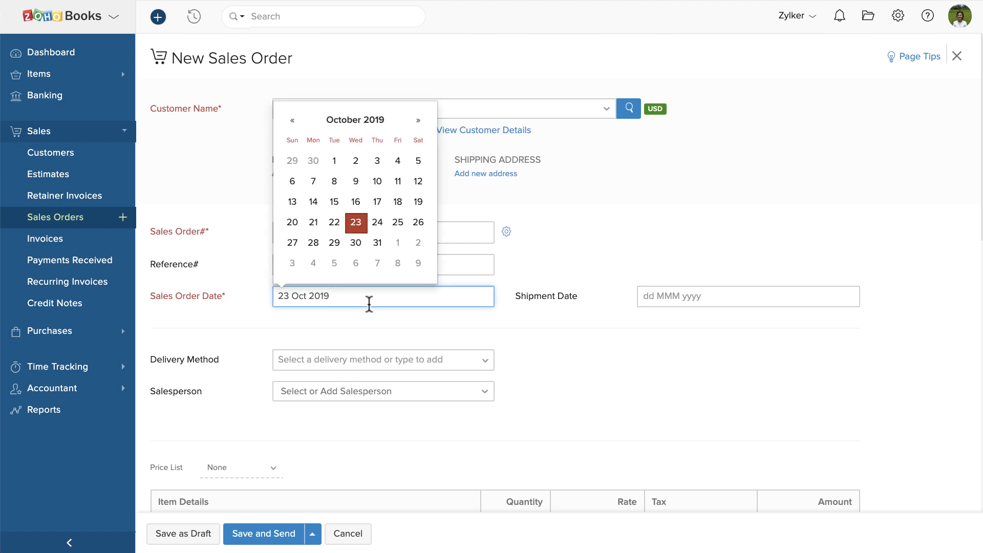
click(356, 223)
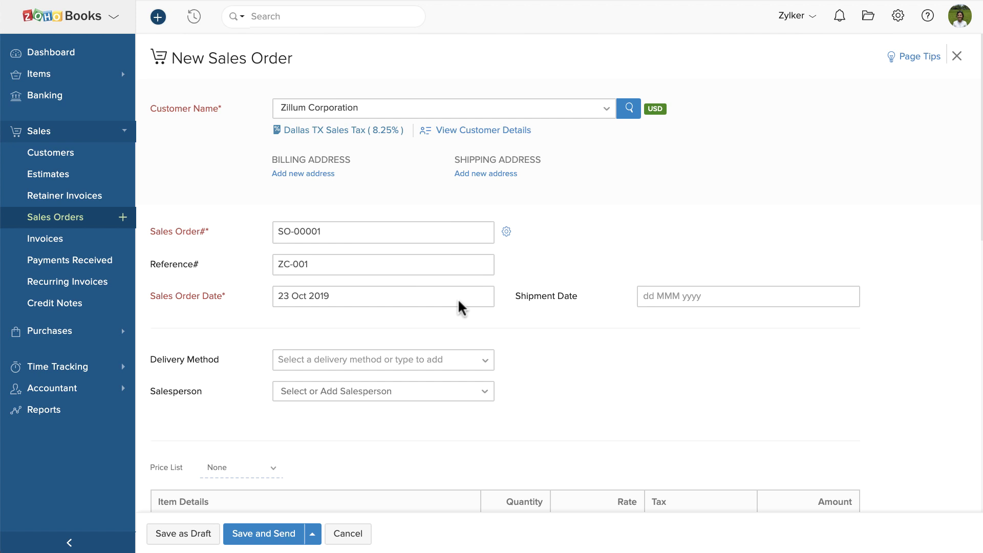
click(651, 296)
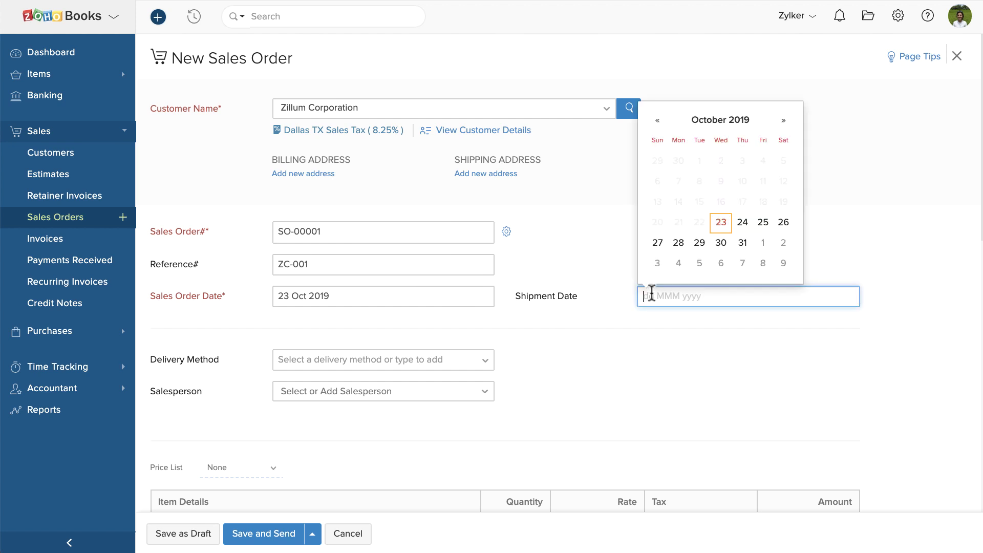
click(742, 244)
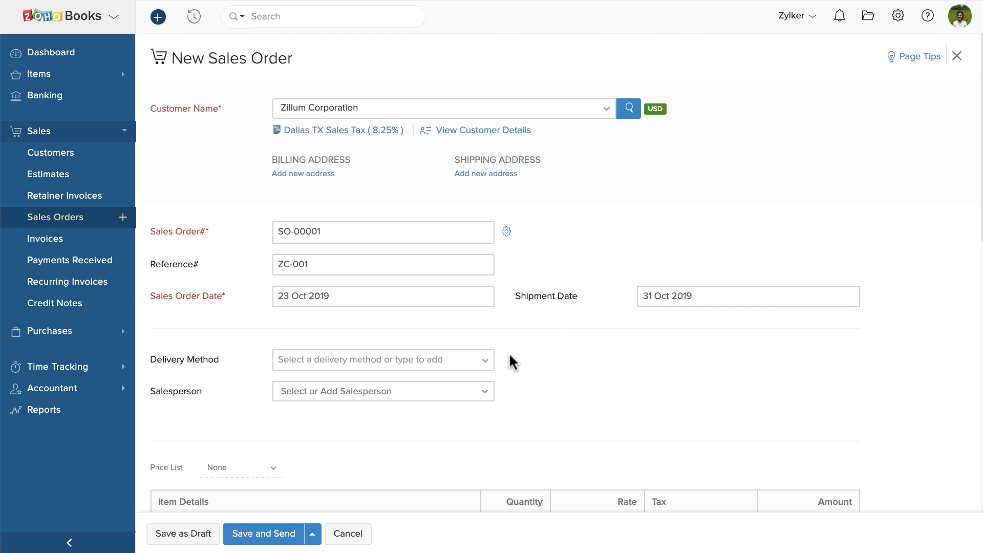
Set the delivery method to Road, leaving the salesperson empty
click(476, 360)
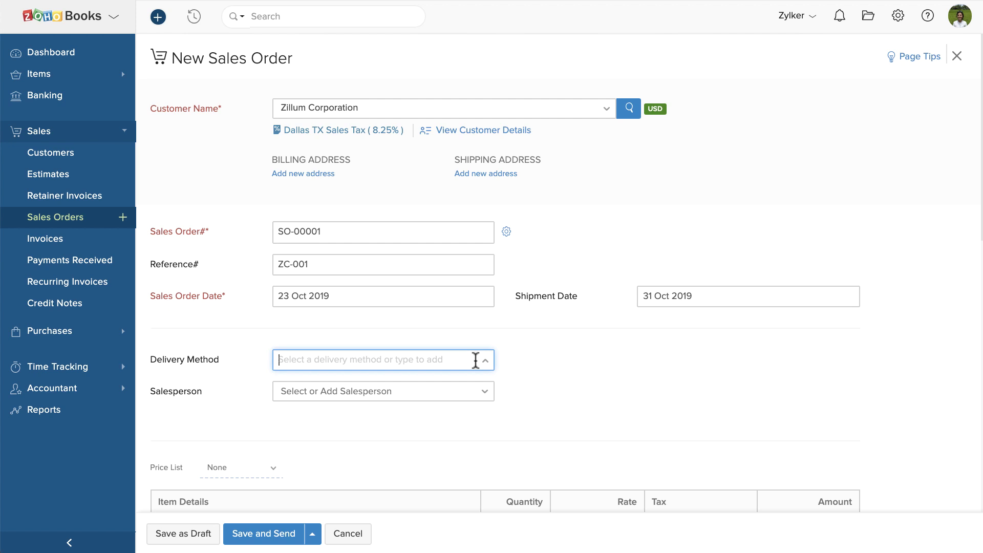
text(Road)
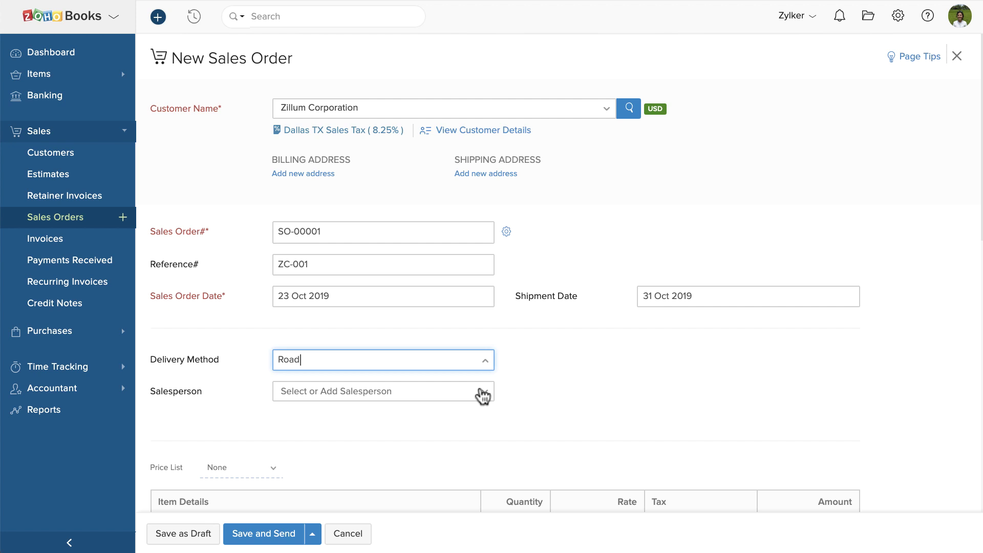
click(483, 394)
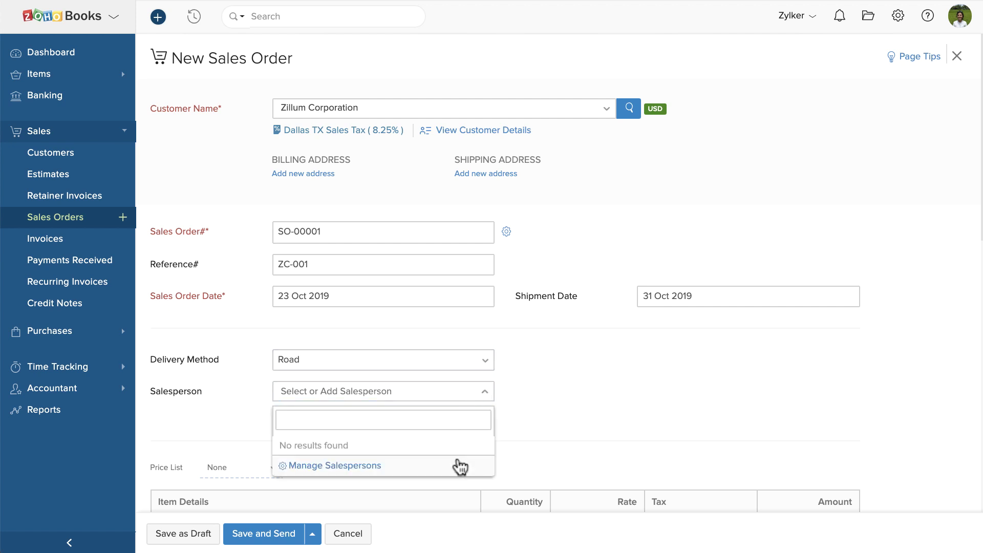
click(464, 400)
Add iPad pro as the first line item on the order
scroll(466, 402, down, 8)
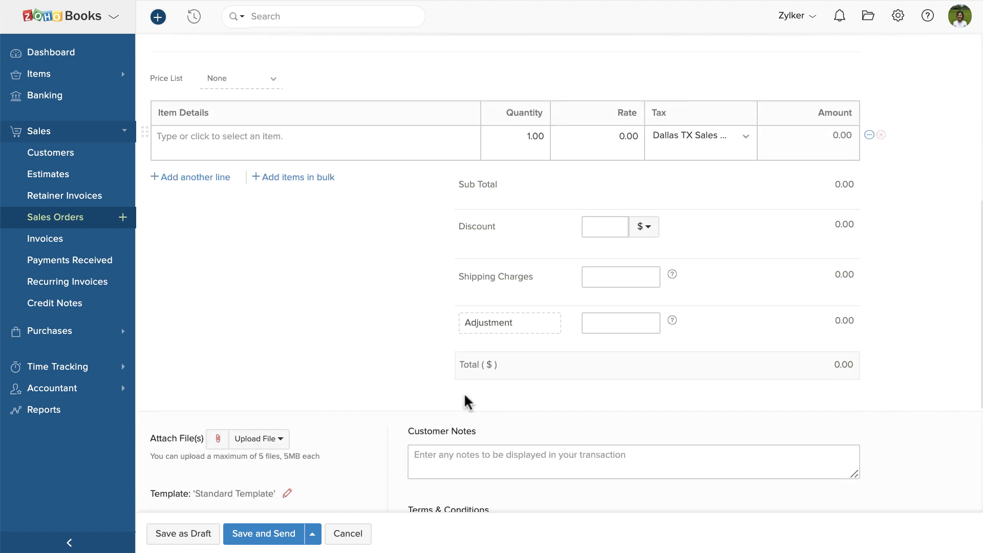
click(345, 136)
click(340, 178)
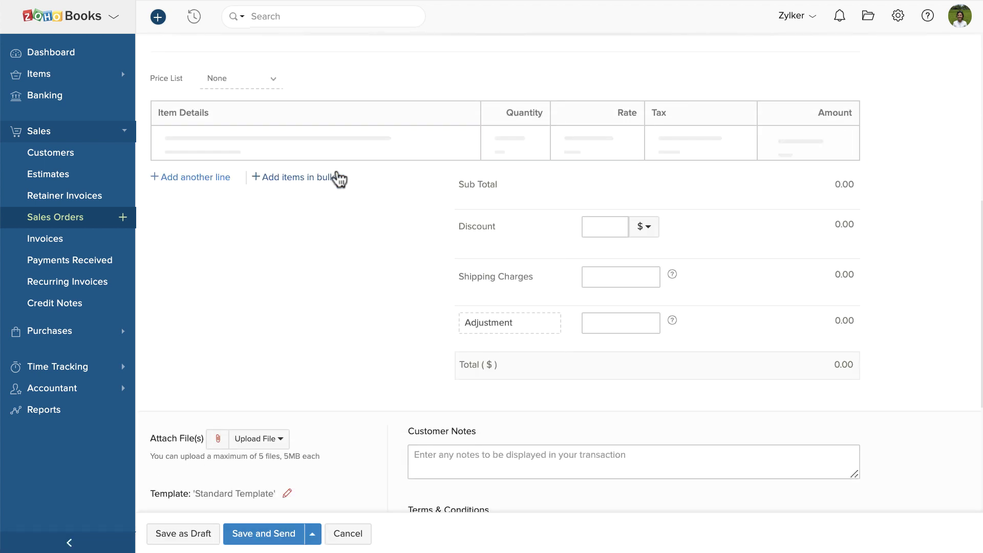
Apply a flat $50 discount to the order
scroll(336, 169, down, 3)
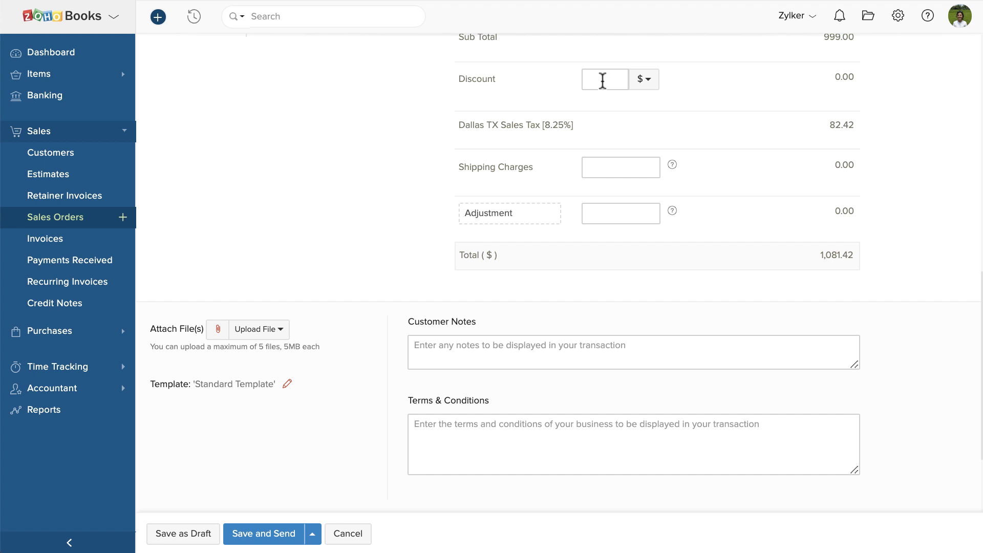
click(652, 80)
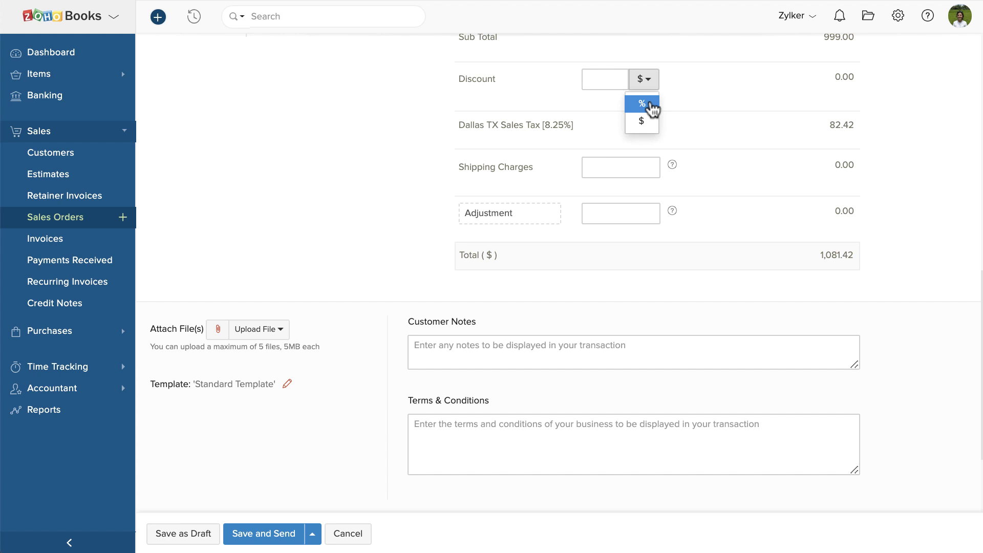
click(653, 123)
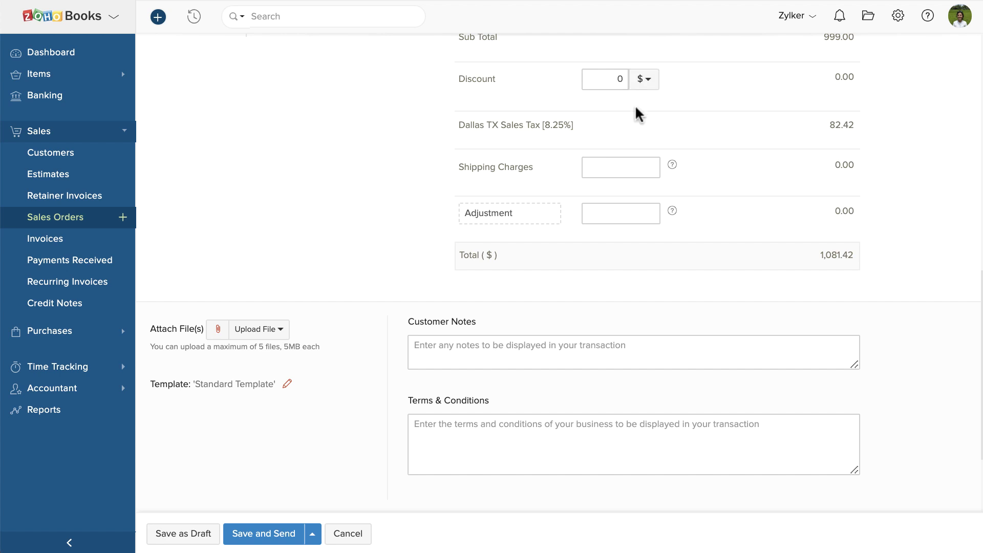
click(606, 78)
text(5)
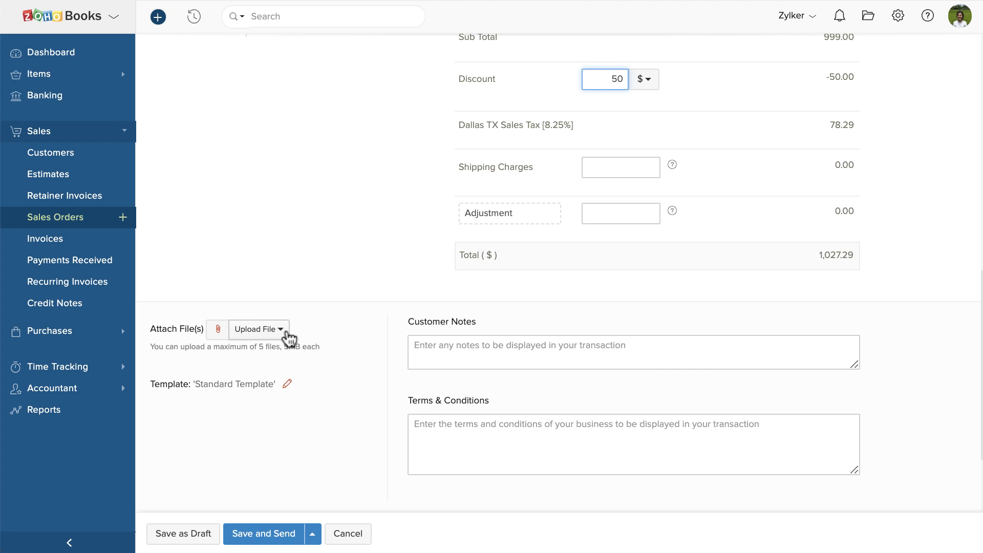
Add note 'Call this customer to confirm the order.' and terms 'Thank you for your business.', then Save and Send
click(441, 346)
text(Call this customer to confirm the order.)
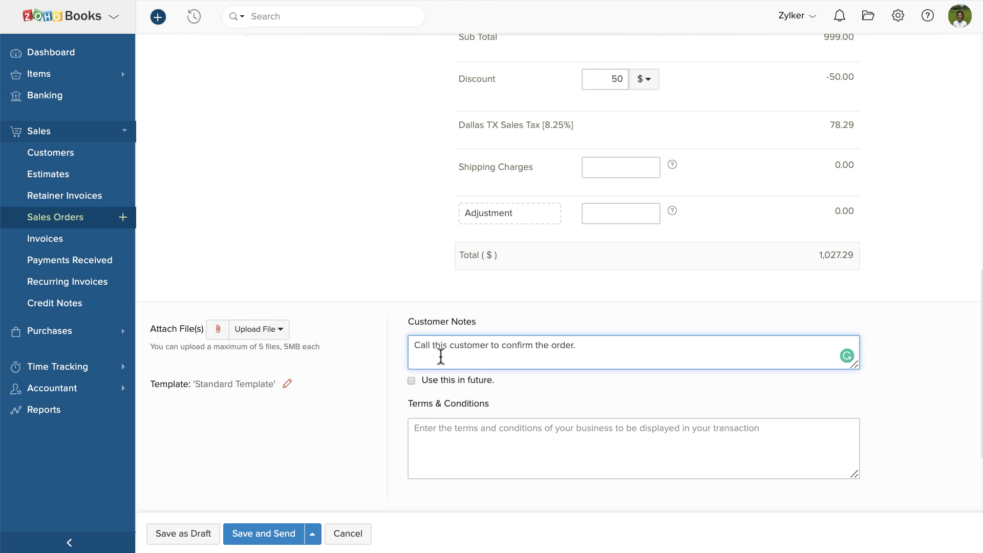
click(435, 431)
text(Thank you for your business.)
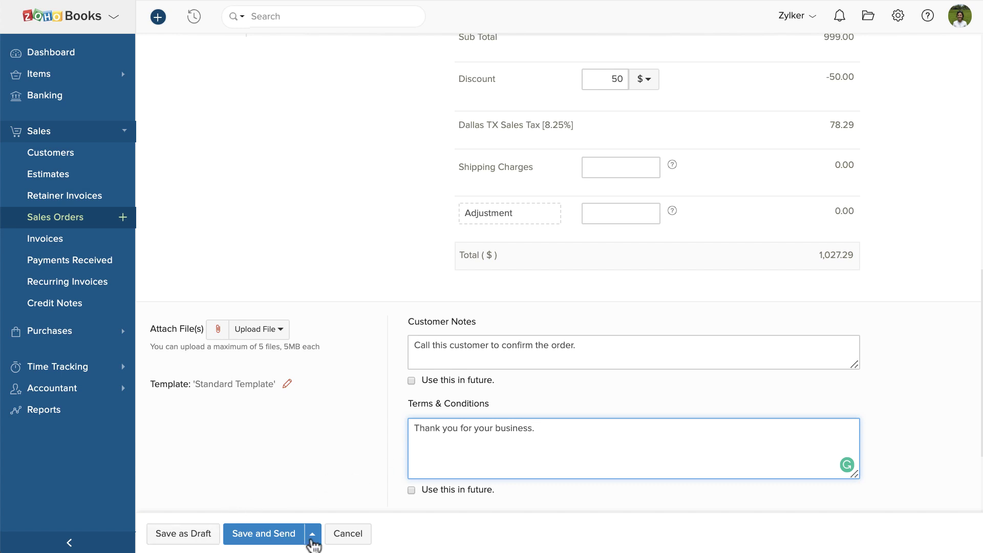
click(312, 535)
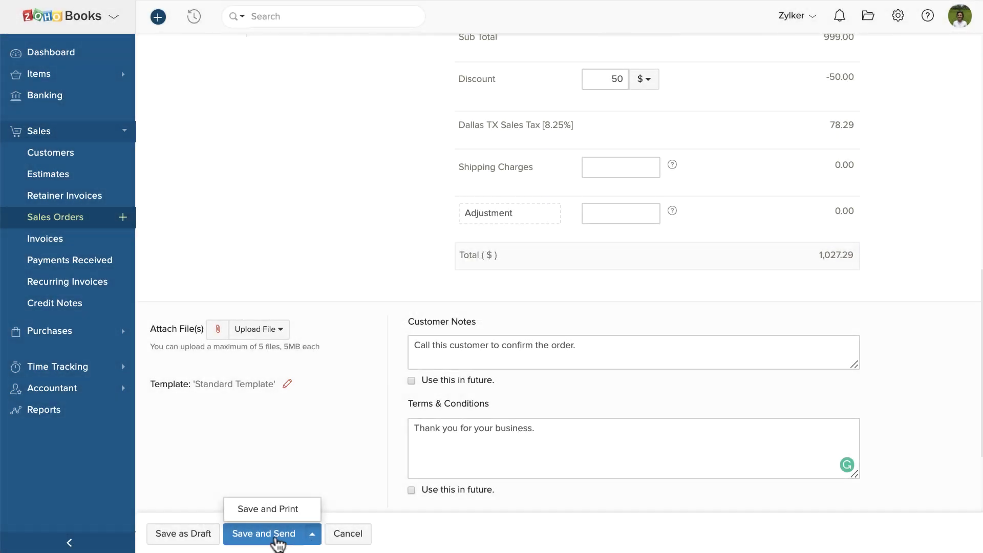
click(277, 535)
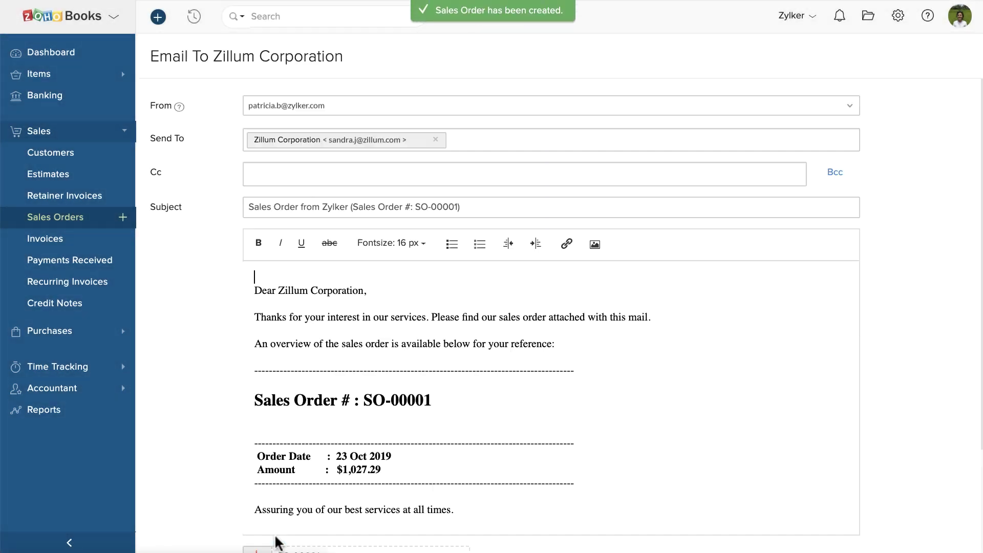
Send the SO-00001 email to Zillum Corporation
scroll(277, 543, down, 2)
click(261, 503)
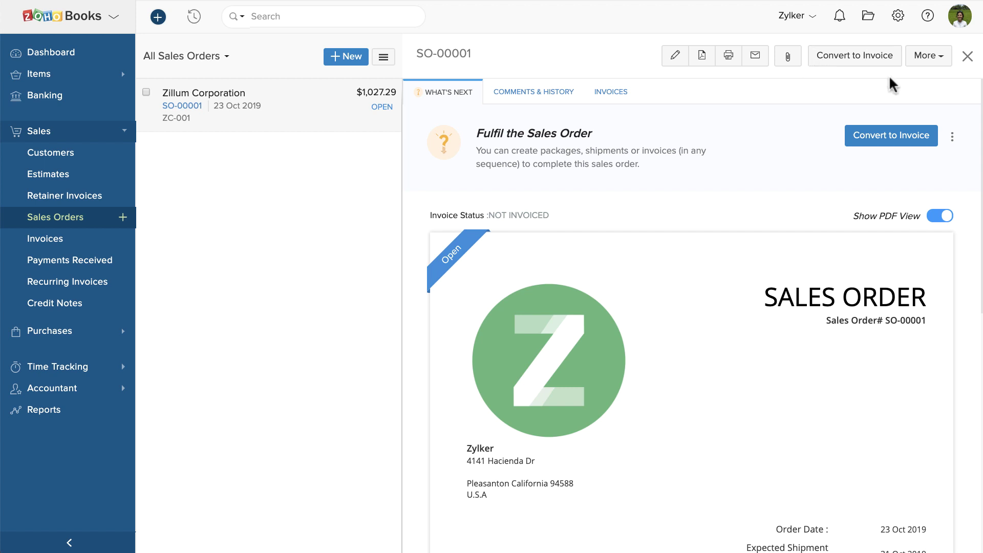
Browse the More menu, opening and dismissing Cancel Items without changing the order
click(934, 62)
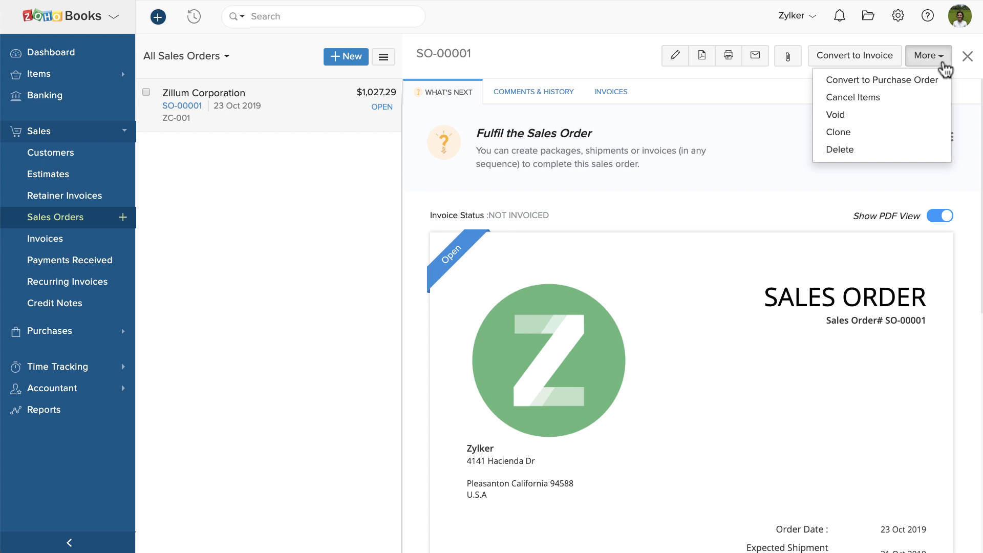
click(930, 99)
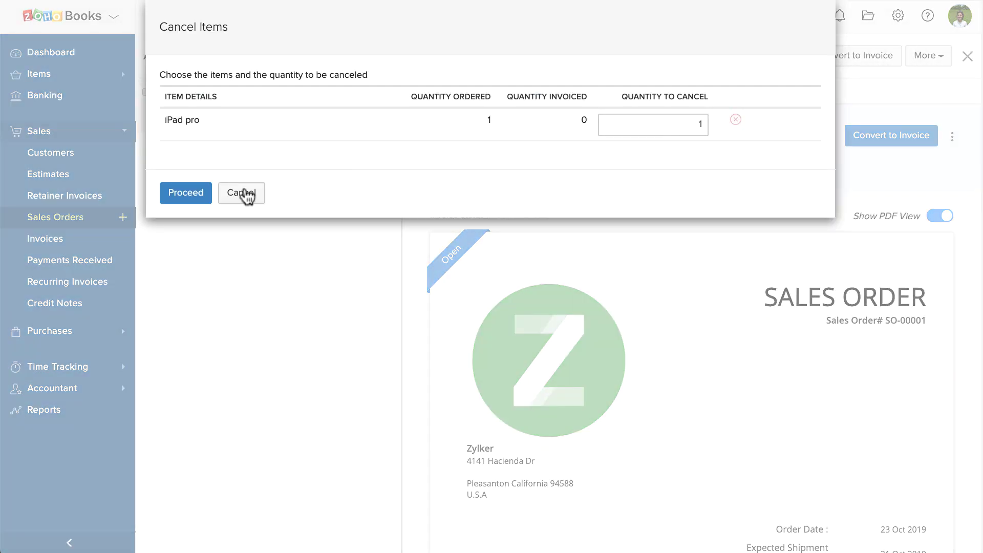
click(245, 193)
click(940, 56)
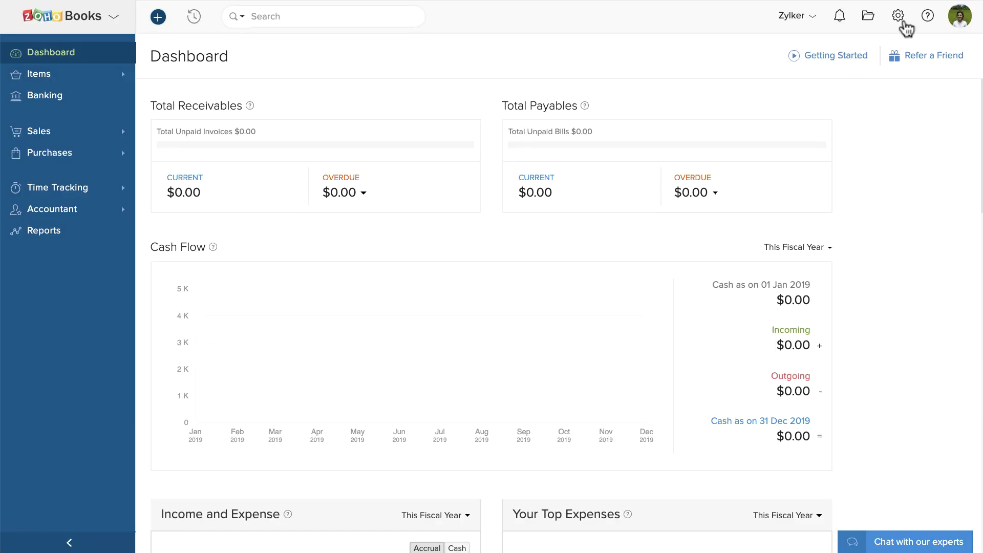
Open the Sales Orders preferences and view its Custom Status tab
click(899, 18)
click(892, 193)
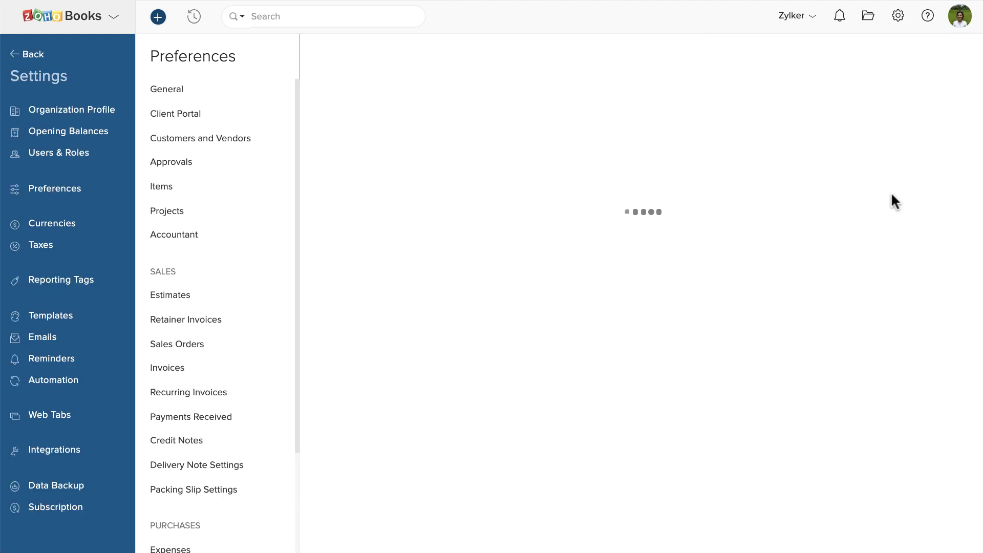
click(241, 350)
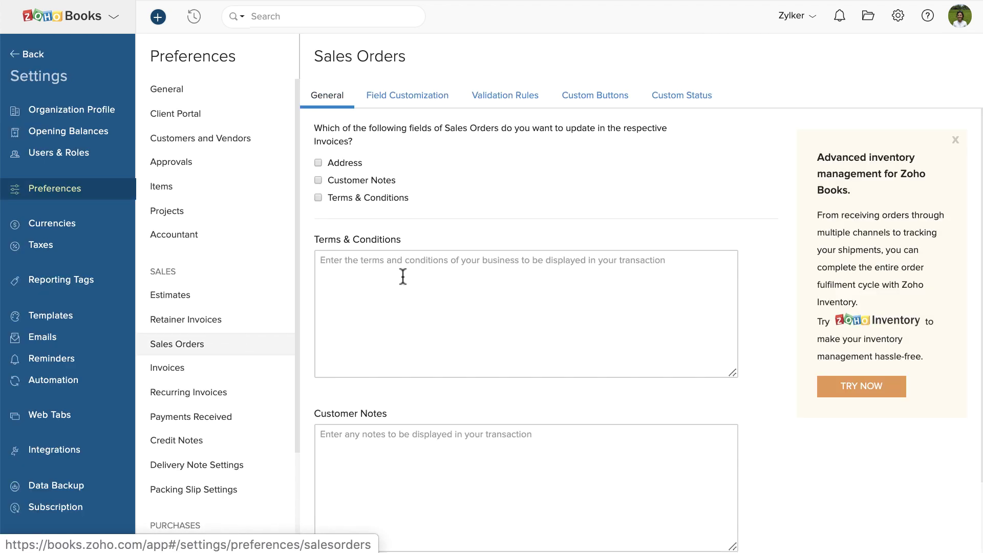
click(663, 98)
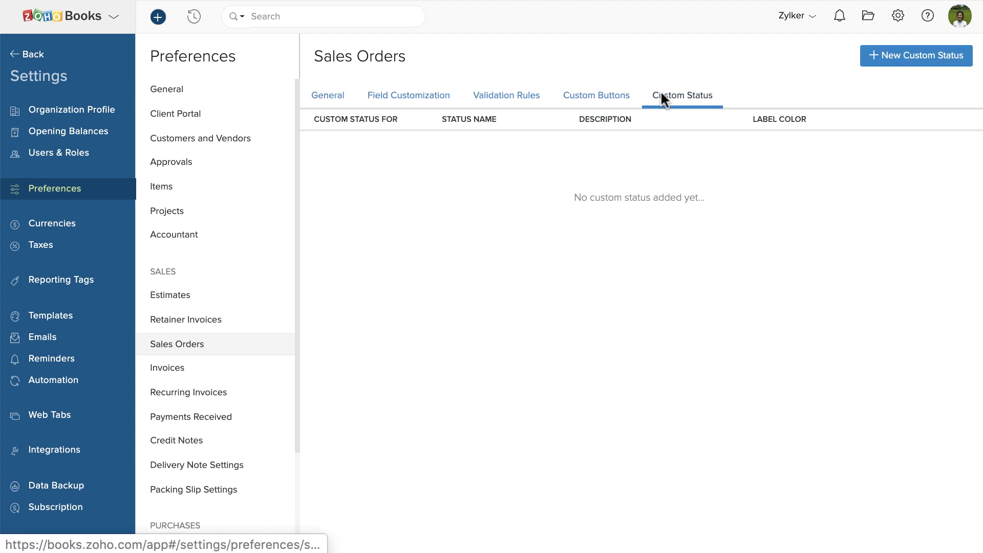
Add custom status 'Dispatched' under Open, yellow label, described 'Goods have left the warehouse.'
click(874, 55)
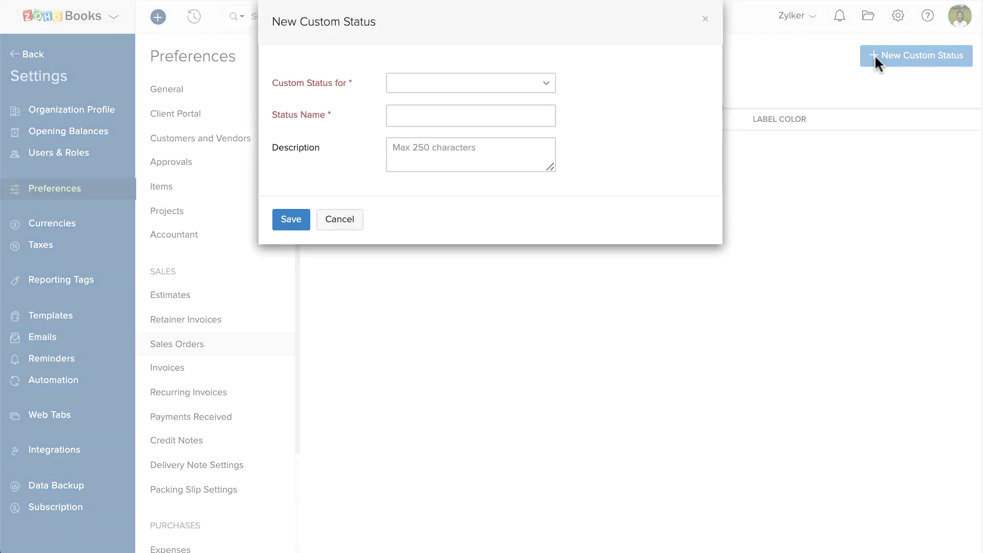
click(553, 89)
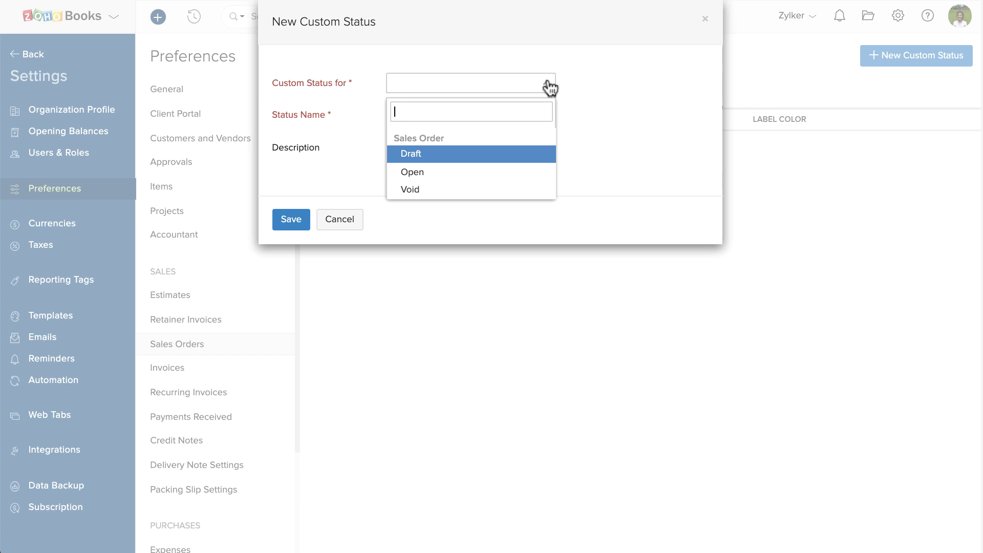
click(520, 172)
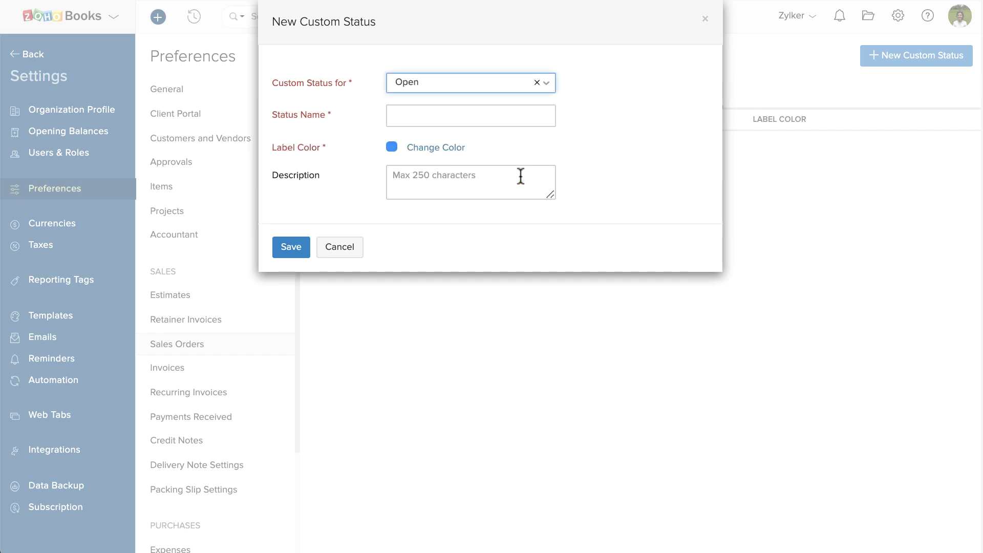
click(522, 115)
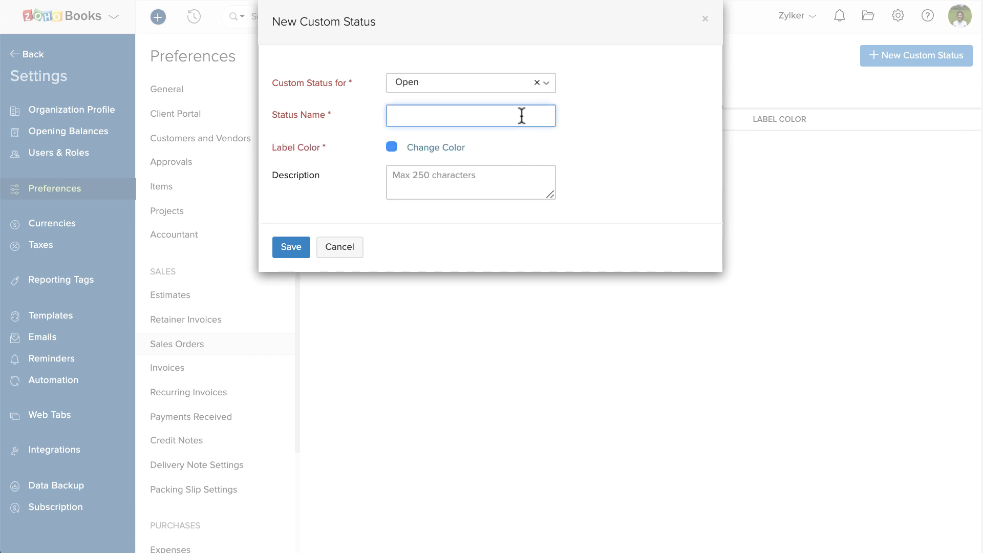
text(Dispatched)
click(463, 154)
click(469, 222)
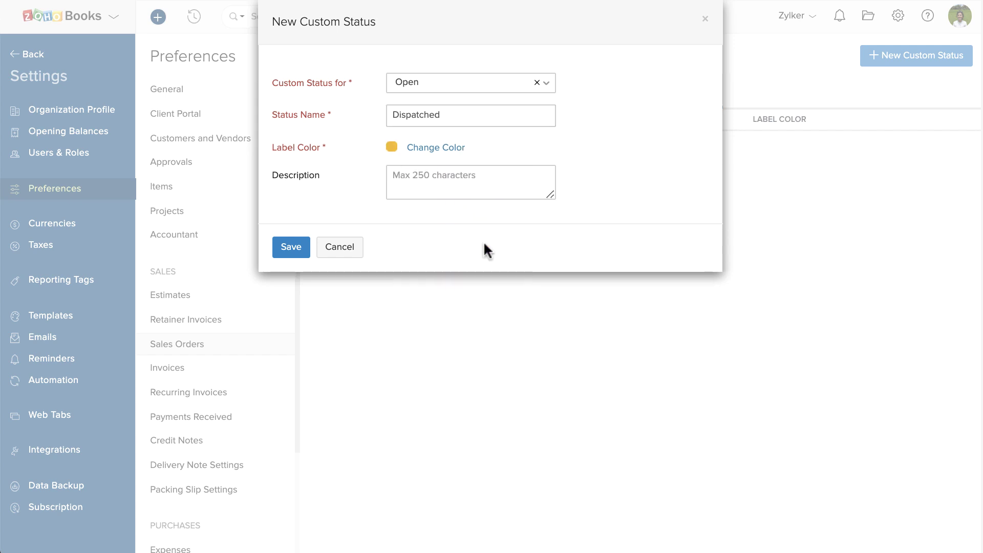
click(461, 178)
text(Goods have left the warehouse.)
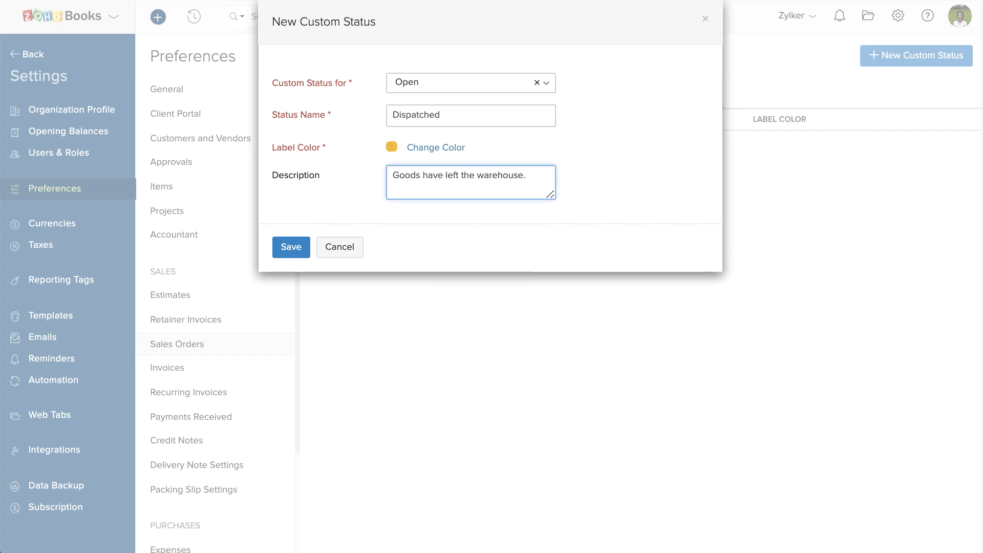
click(293, 249)
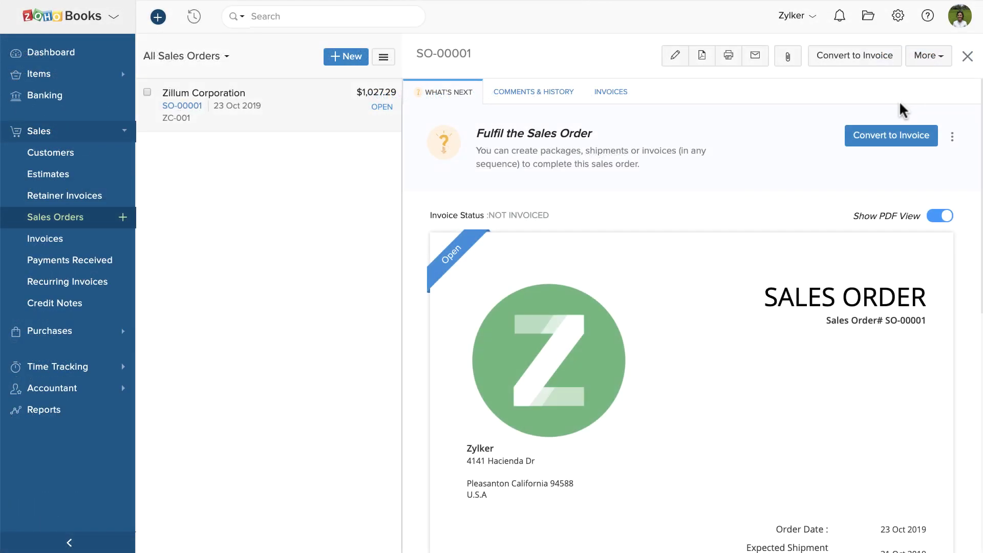
Apply the custom 'Dispatched' status to Zillum Corporation's sales order SO-00001
click(939, 61)
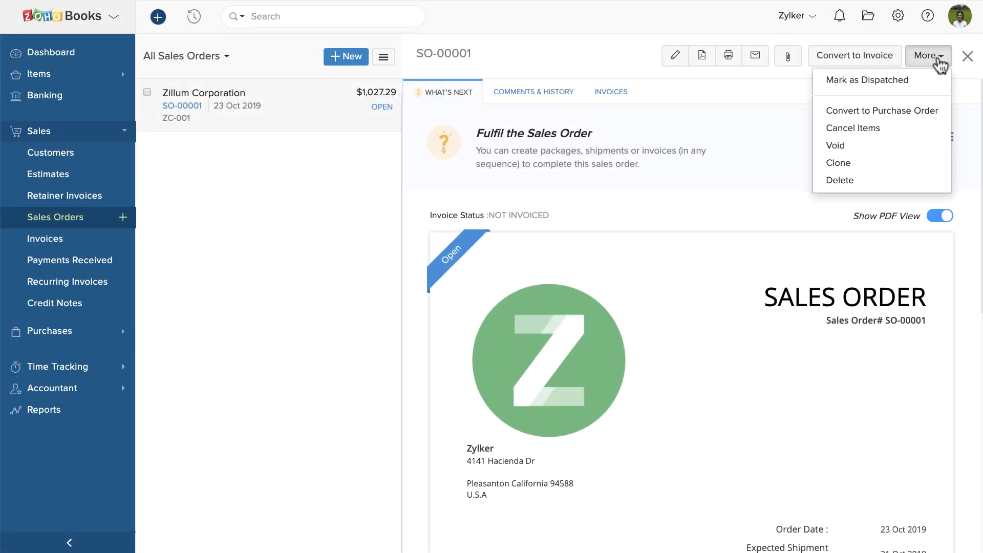
click(943, 85)
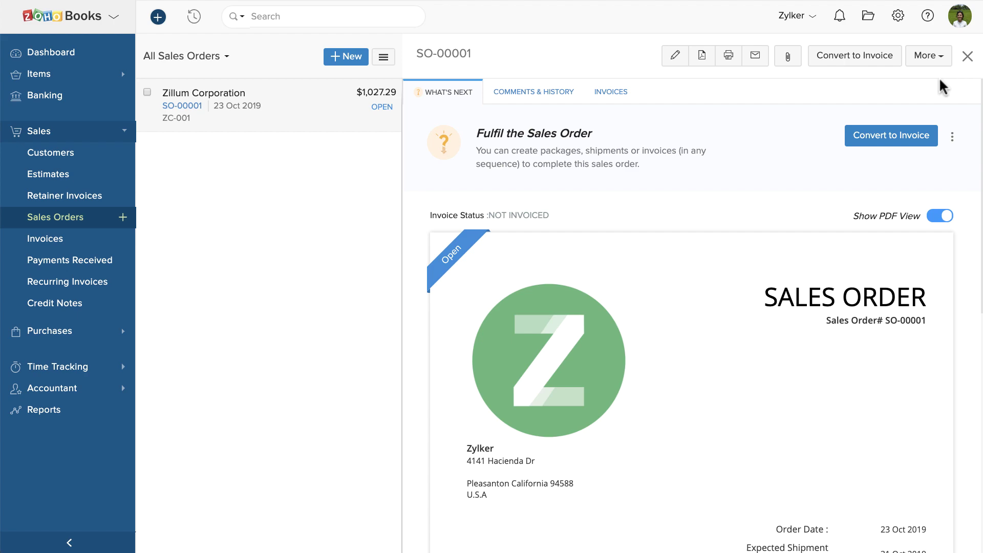